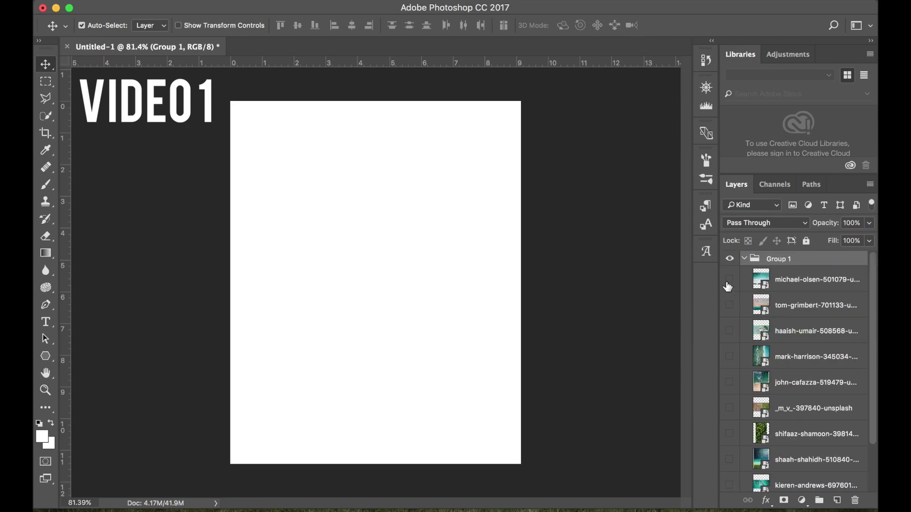
Step: Compare the turquoise beach and beach umbrellas reference photos, leaving the turquoise beach photo visible
{"action": "left_click", "coordinate": [729, 280]}
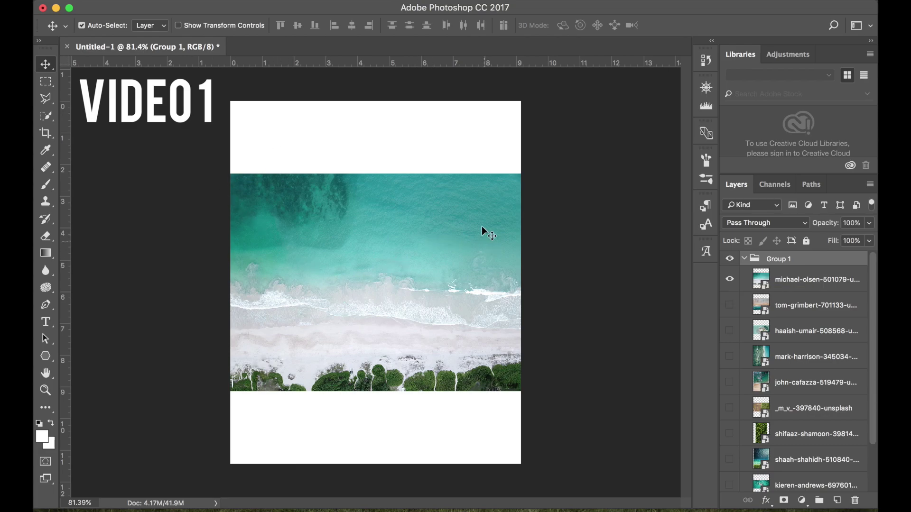
{"action": "left_click", "coordinate": [729, 280]}
{"action": "left_click", "coordinate": [729, 305]}
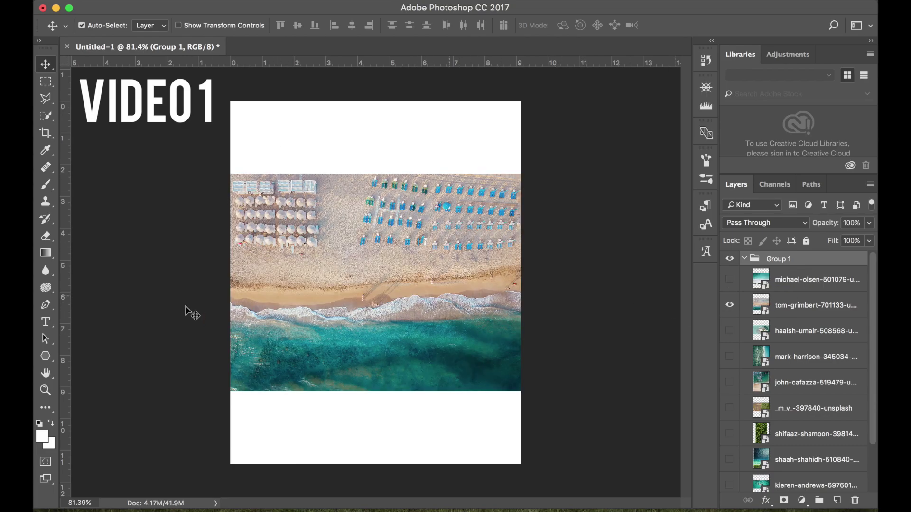
{"action": "left_click", "coordinate": [729, 305]}
{"action": "left_click", "coordinate": [729, 279]}
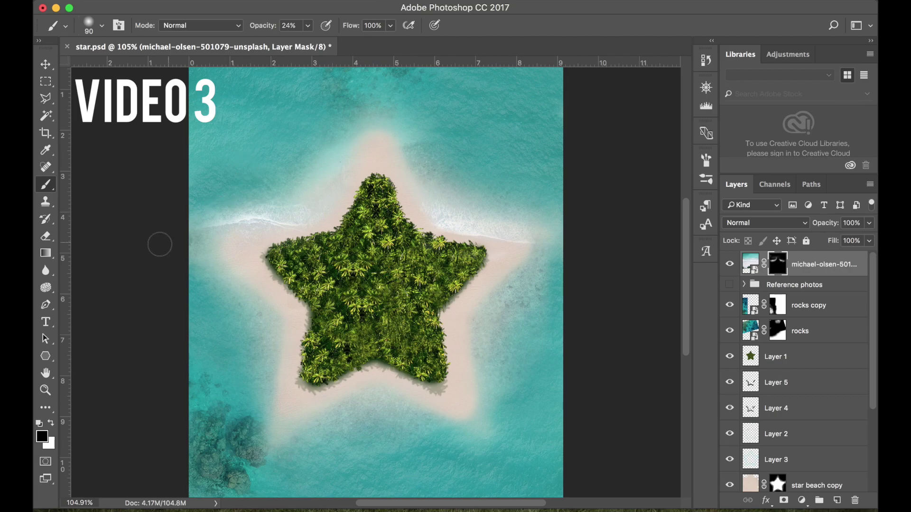
{"action": "scroll", "coordinate": [356, 160], "scroll_direction": "down", "scroll_amount": 3}
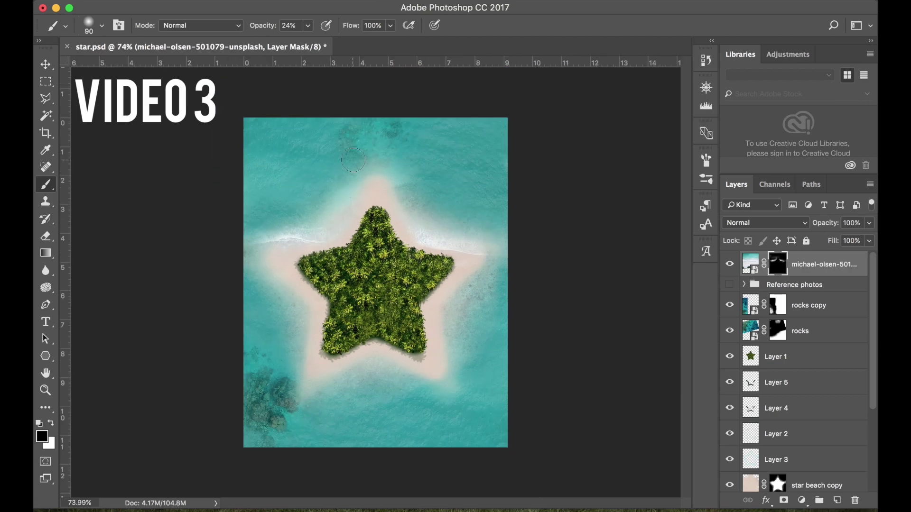
{"action": "scroll", "coordinate": [354, 161], "scroll_direction": "down", "scroll_amount": 1}
{"action": "scroll", "coordinate": [353, 163], "scroll_direction": "up", "scroll_amount": 1}
{"action": "scroll", "coordinate": [557, 234], "scroll_direction": "up", "scroll_amount": 1}
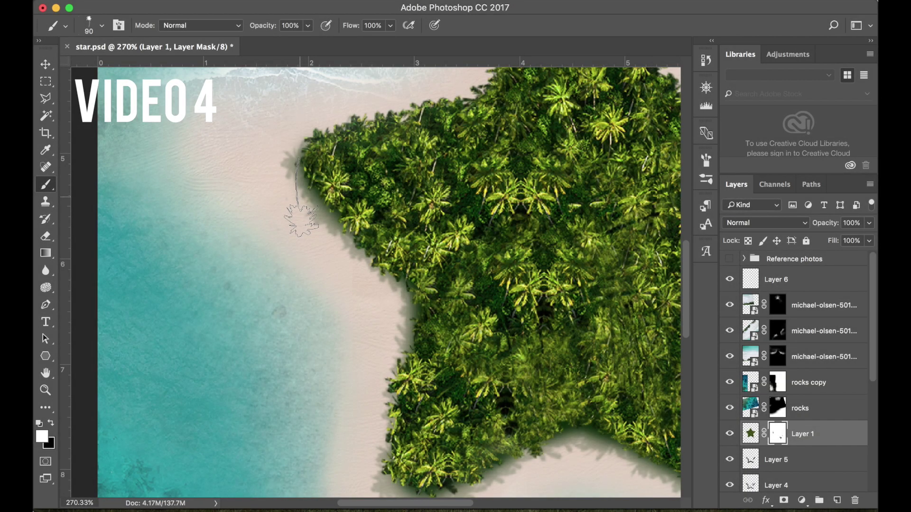
Step: Stamp a palm tree on the sand left of the star, then rotate the palm brush's angle and check the tool presets
{"action": "left_click", "coordinate": [302, 221]}
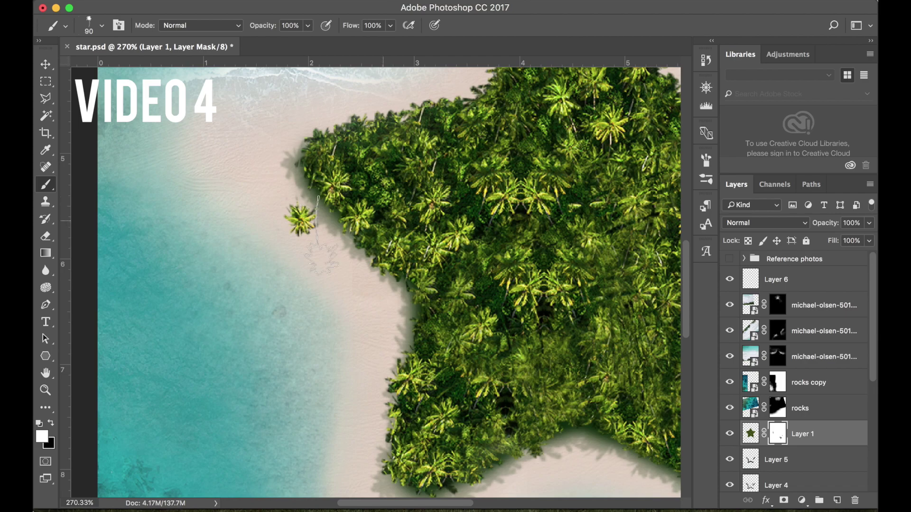
{"action": "left_click", "coordinate": [102, 26]}
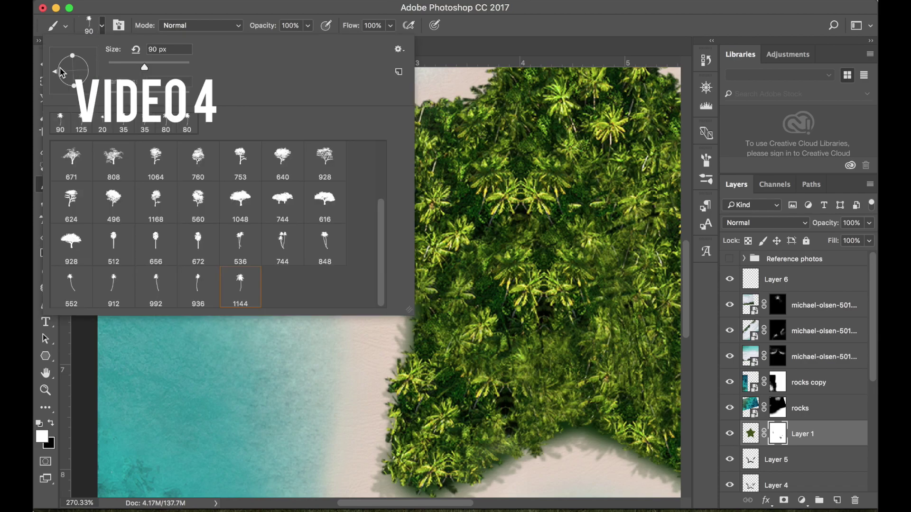
{"action": "left_click_drag", "start_coordinate": [95, 76], "coordinate": [111, 67]}
{"action": "left_click", "coordinate": [177, 424]}
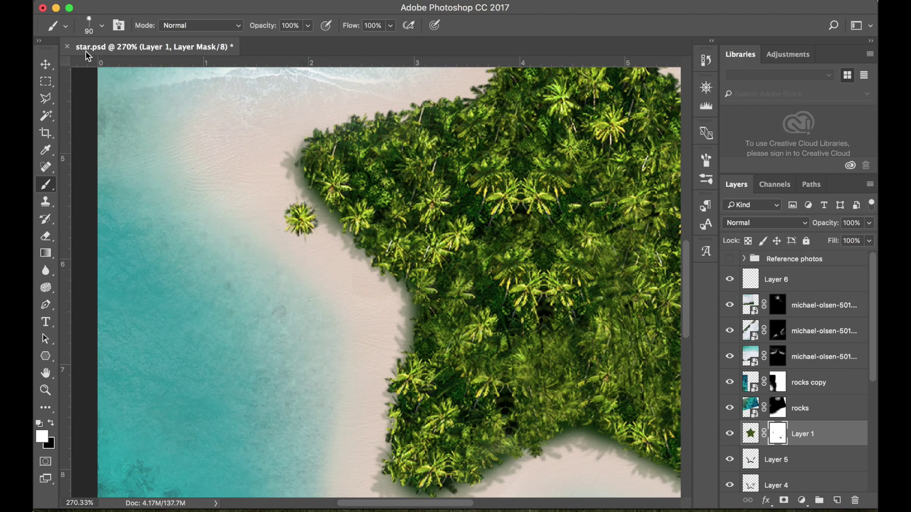
{"action": "left_click", "coordinate": [63, 29]}
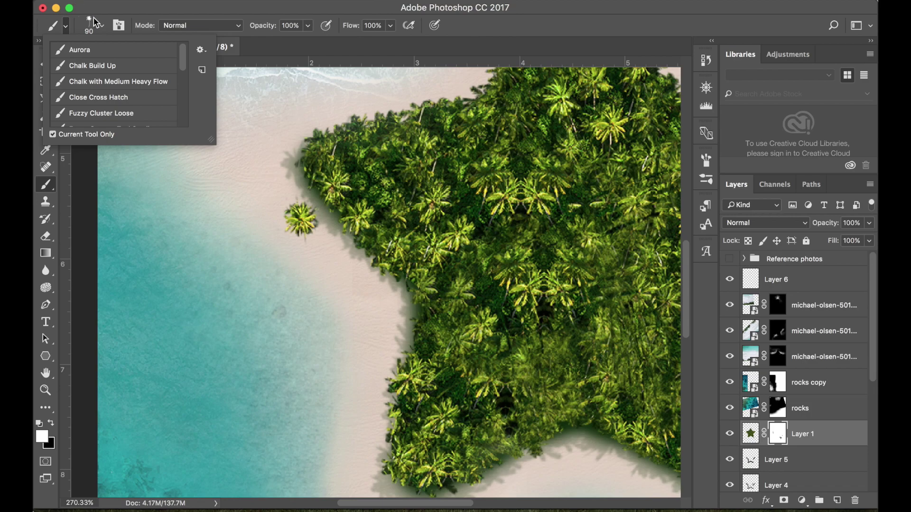
{"action": "left_click", "coordinate": [51, 27]}
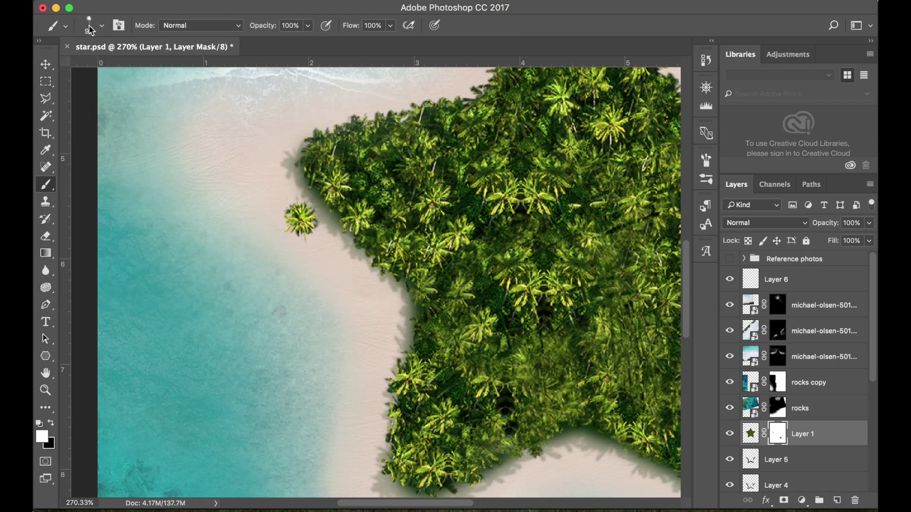